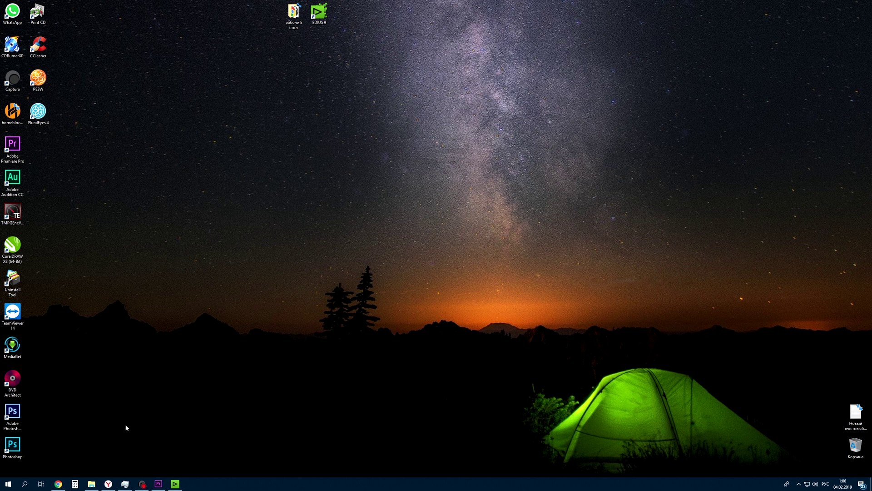
Launch PluralEyes 4, move its window to the screen top, then launch PluralEyes 3.5 via PE3W.
double_click(38, 111)
mouse_move(209, 64)
mouse_down()
mouse_move(213, 9)
mouse_move(201, 2)
mouse_up()
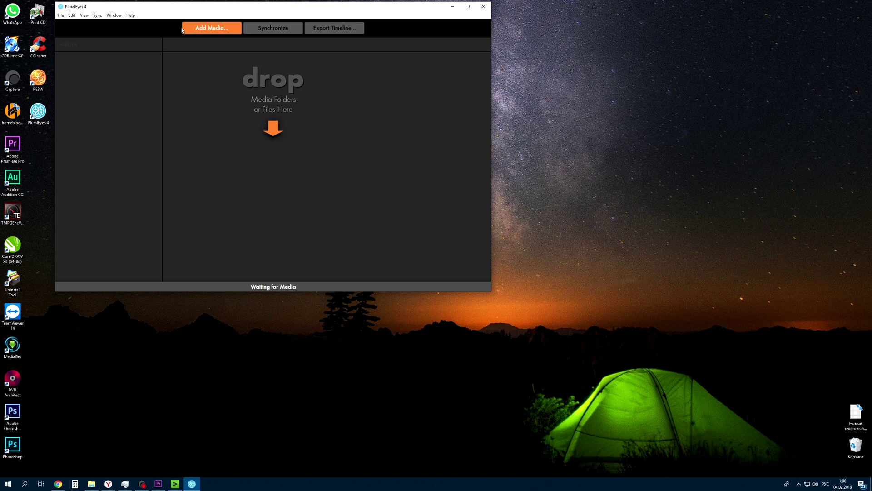
click(39, 78)
double_click(48, 79)
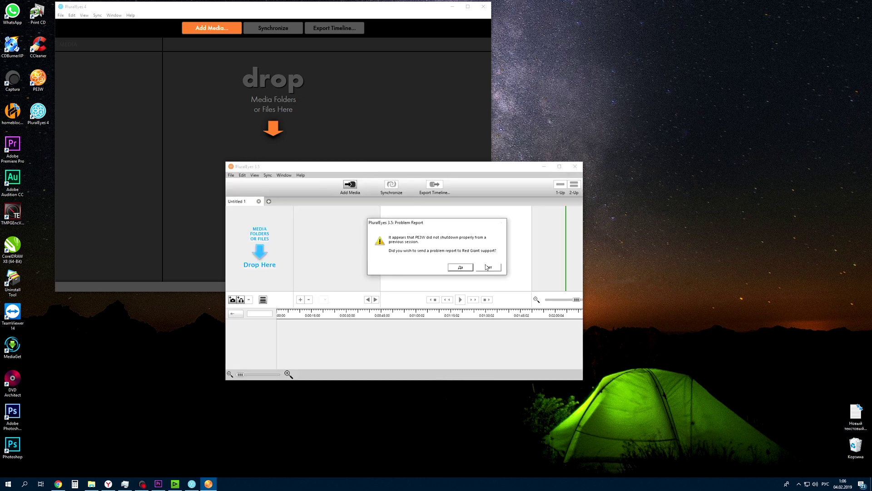
Decline the problem report, close the Welcome window, and stack PluralEyes 3.5 below PluralEyes 4 at equal width.
click(487, 269)
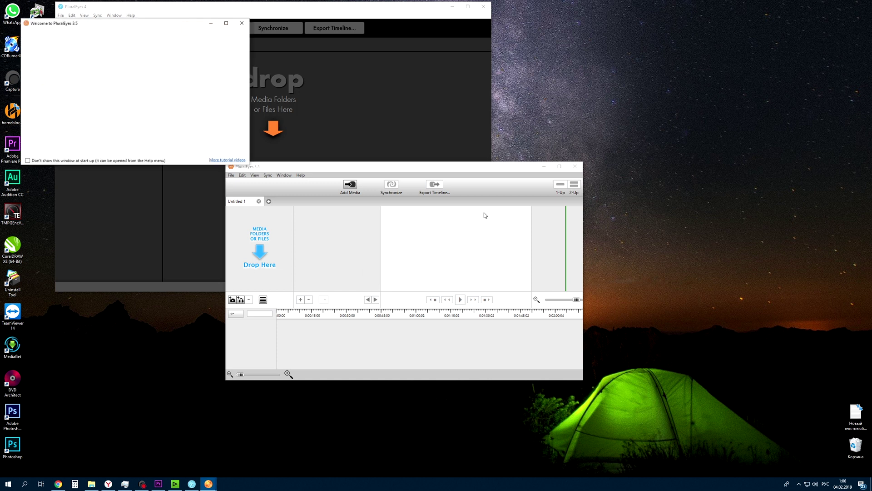
click(242, 23)
drag(383, 171, 207, 276)
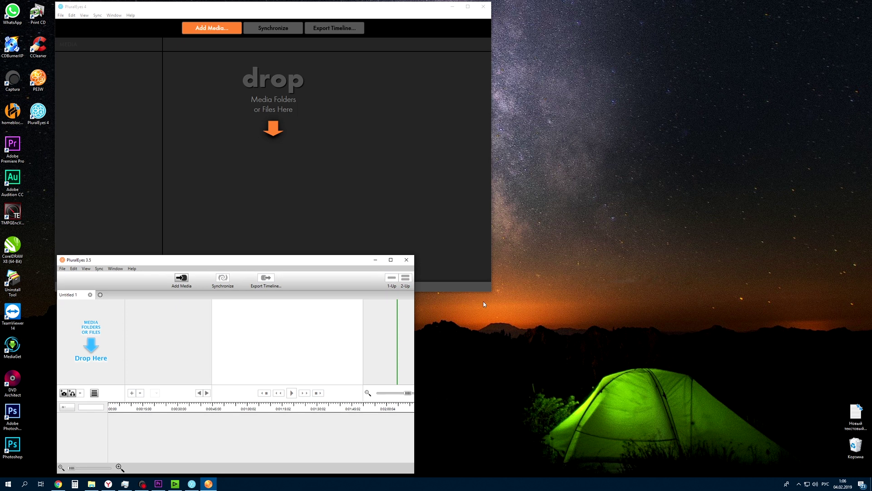
drag(474, 293, 474, 251)
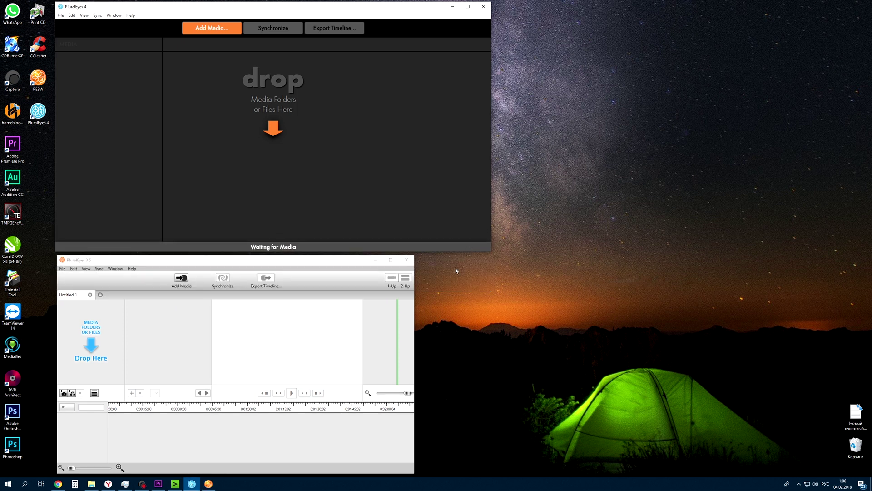
drag(414, 324, 491, 323)
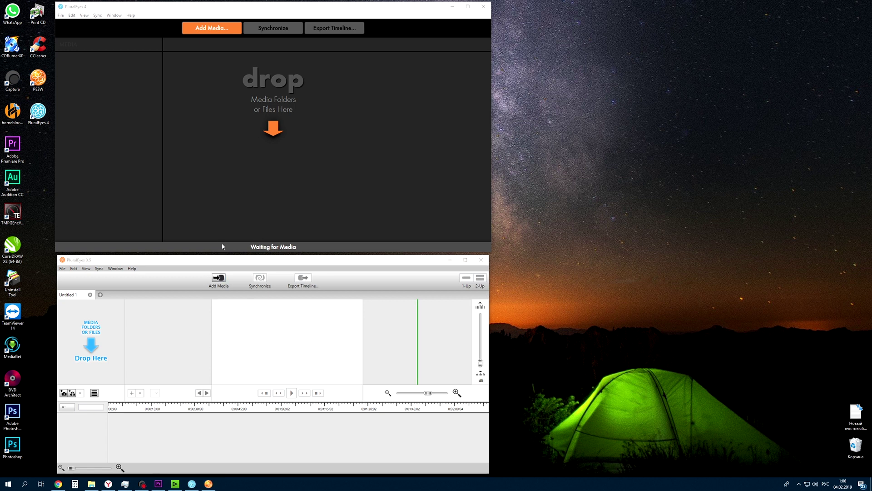
Show PluralEyes 4's About information, then PluralEyes 3.5's About box reading version 3.5.10.
click(131, 15)
click(148, 25)
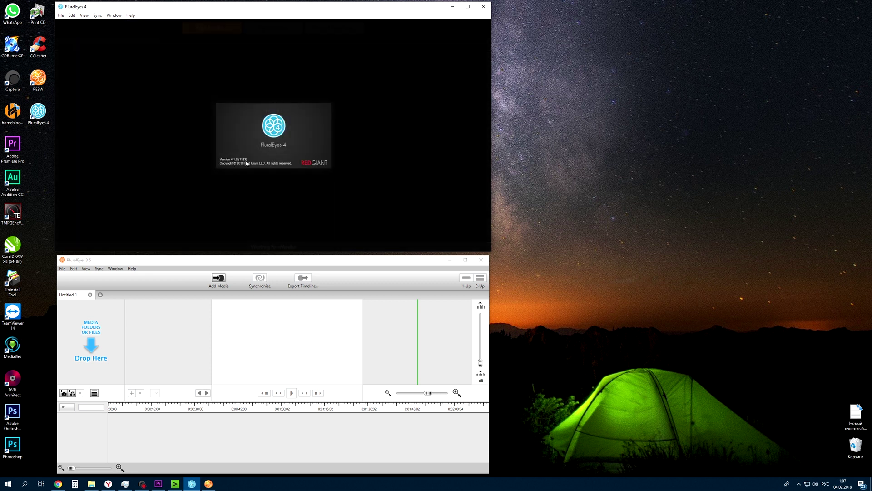
click(499, 185)
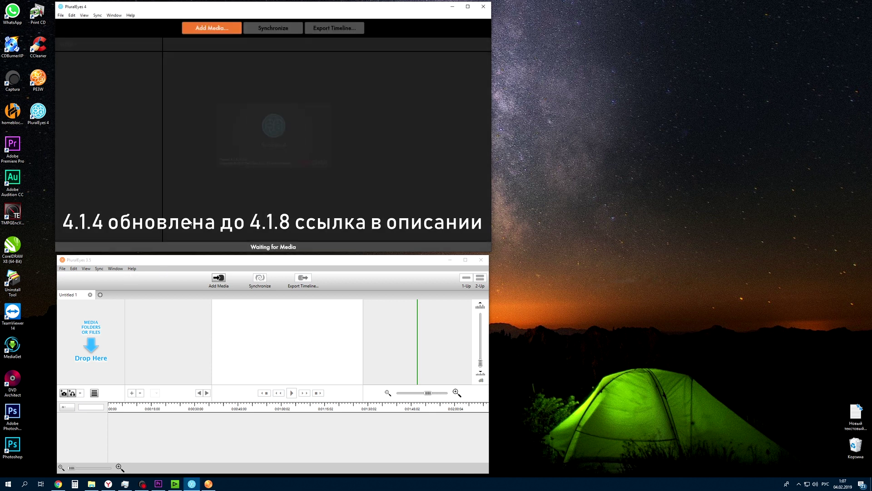
click(132, 268)
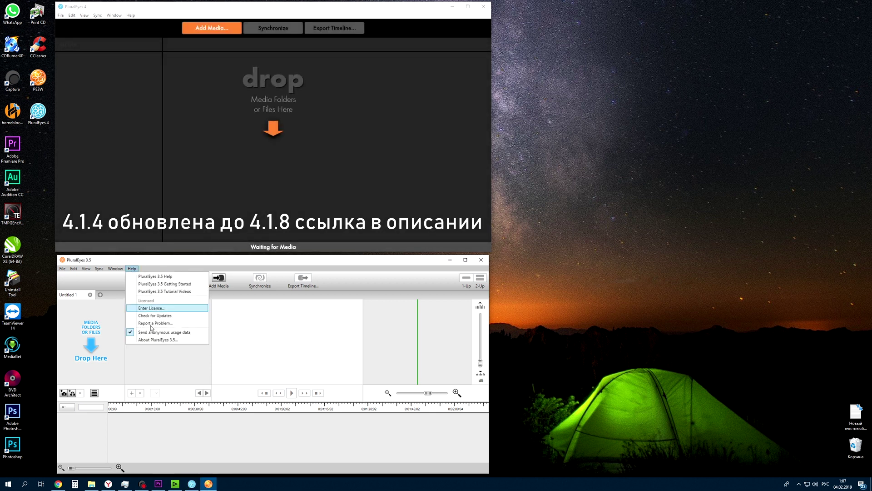
click(157, 339)
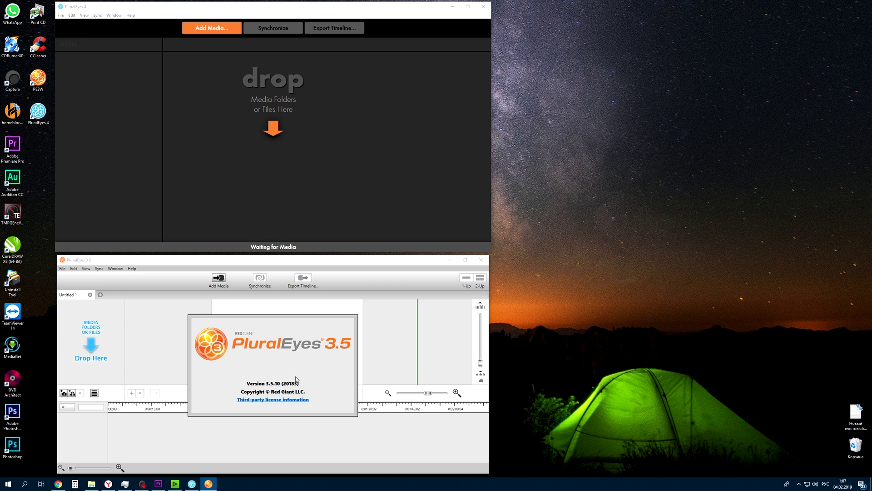
Close the About PluralEyes 3.5 box and switch focus between the PluralEyes 4 and 3.5 windows.
click(295, 379)
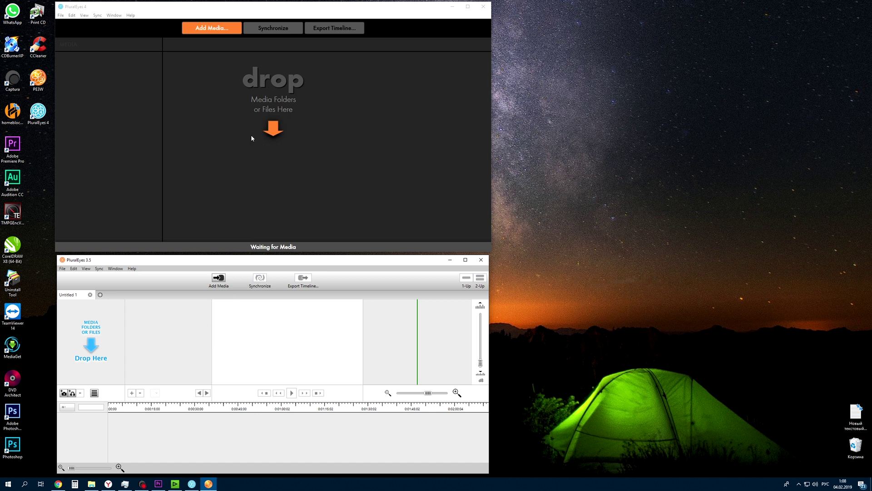
click(292, 7)
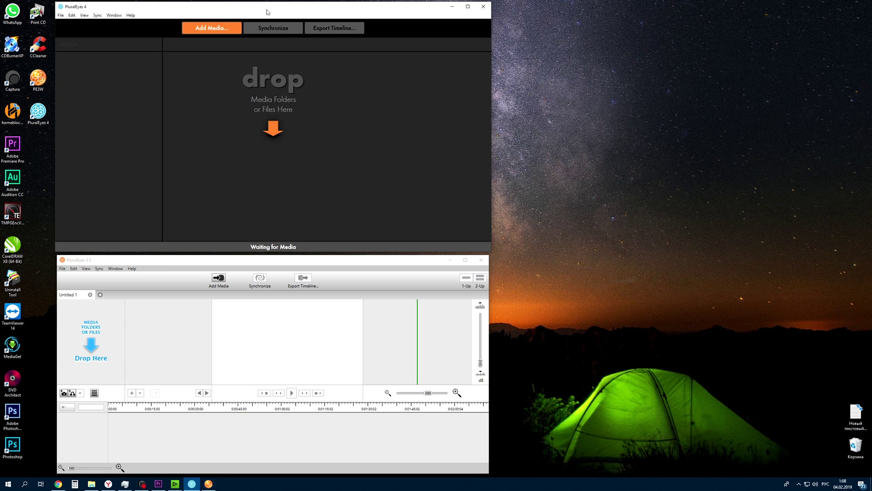
click(278, 321)
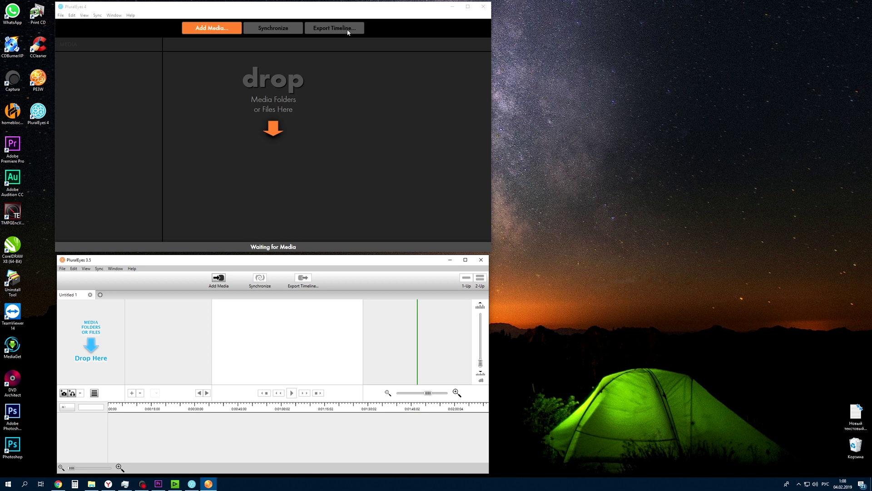
click(338, 35)
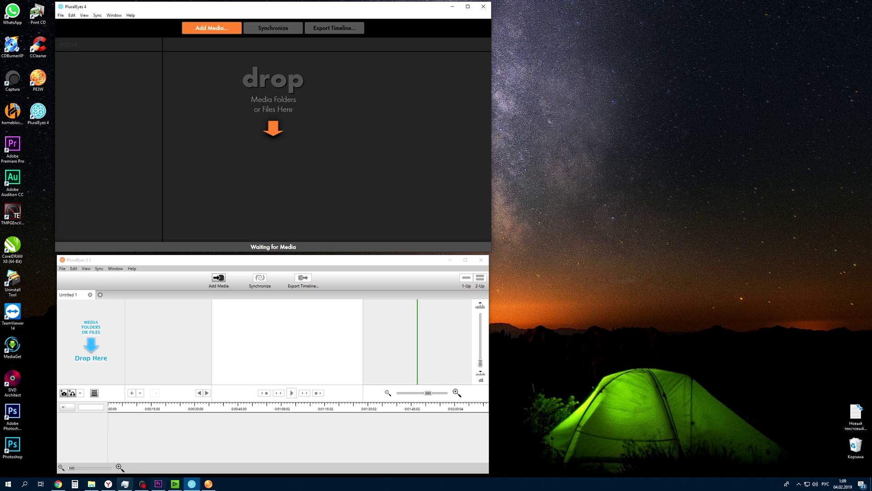
From the Айнутдин footage folder, add camera folders 2 and 3 to both PluralEyes 4 and 3.5.
click(91, 485)
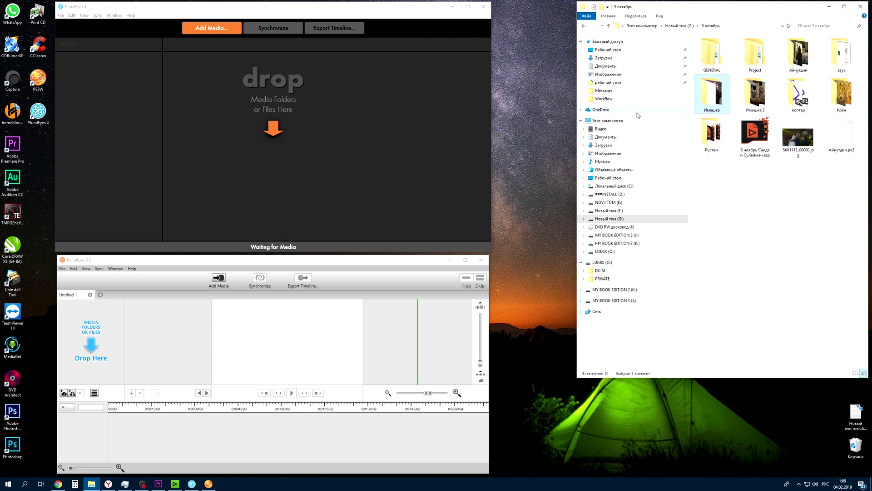
double_click(795, 58)
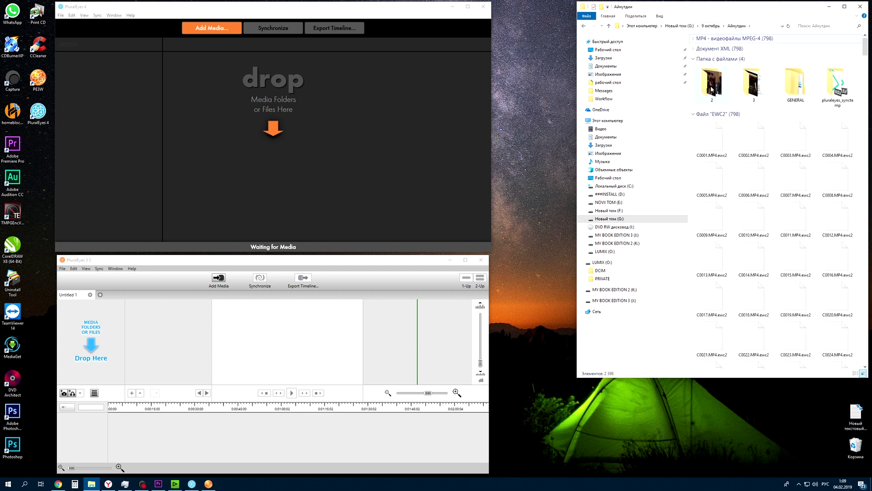
drag(712, 85, 126, 77)
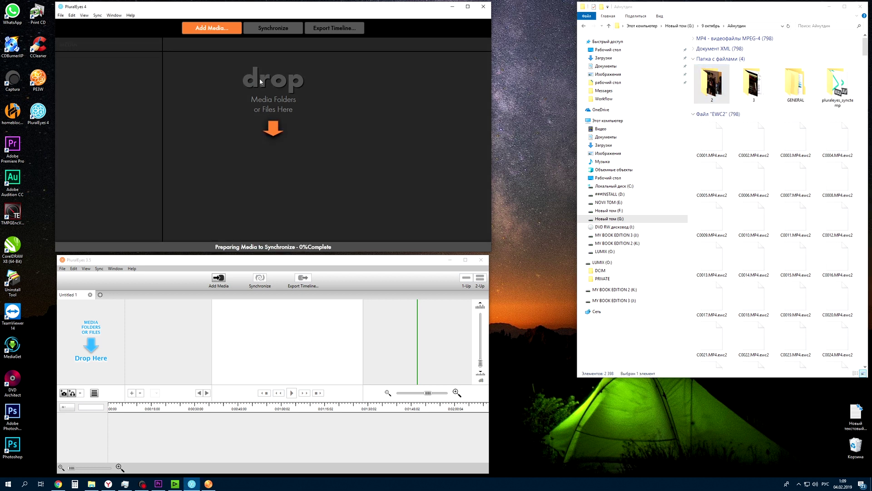
drag(749, 90, 96, 122)
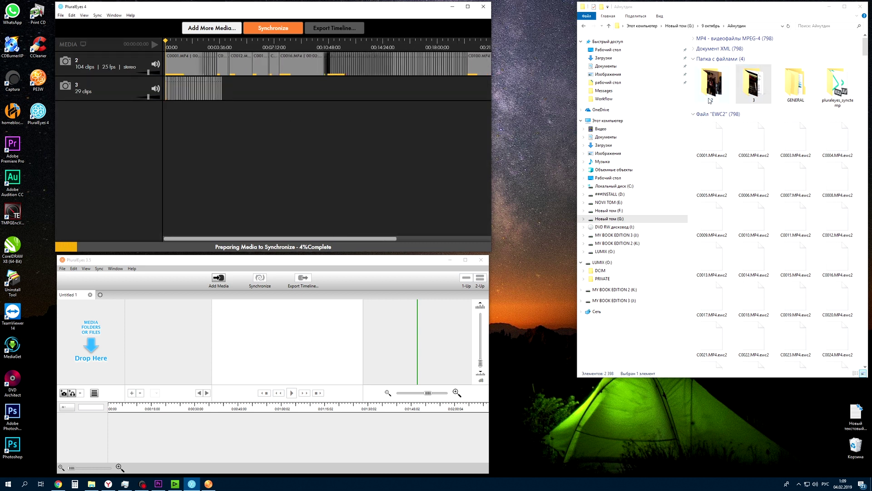
drag(712, 84, 82, 361)
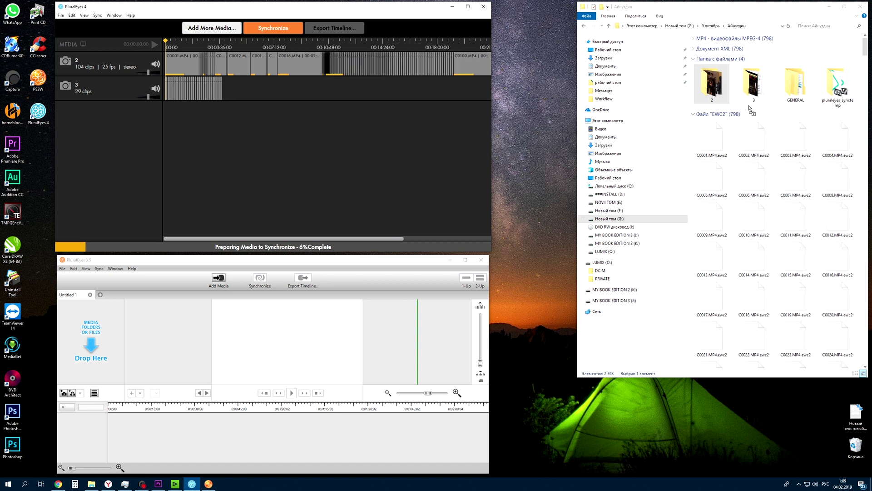
mouse_move(753, 87)
mouse_down()
mouse_move(109, 370)
mouse_move(97, 350)
mouse_up()
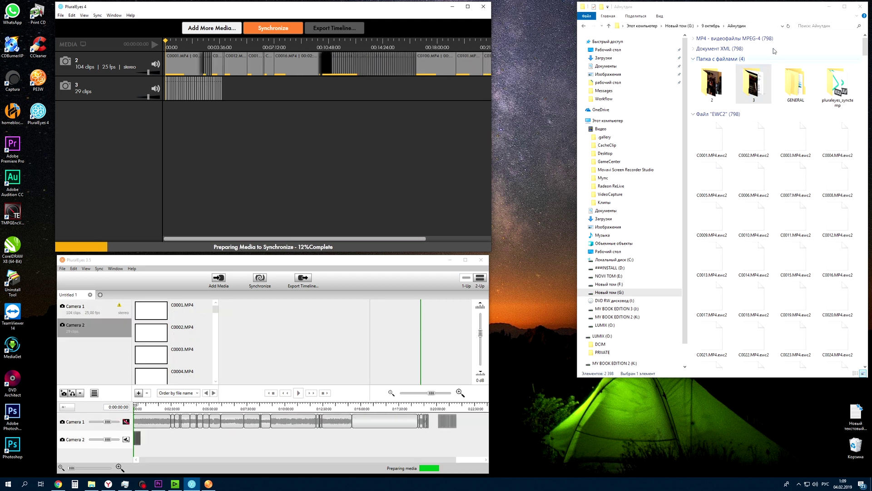
Add the two WAV recordings, including 4CH001I.wav, from the звук folder to PluralEyes 4.
click(711, 26)
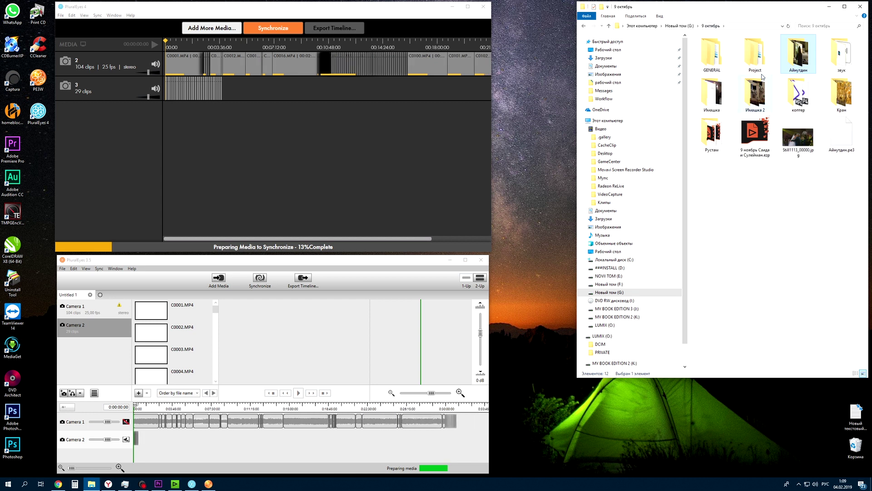
click(842, 56)
double_click(842, 56)
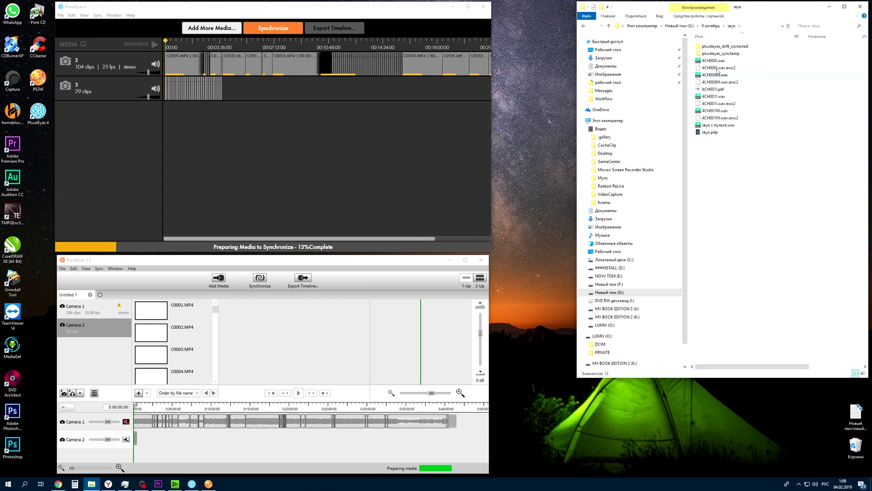
ctrl+click(715, 96)
drag(715, 96, 123, 136)
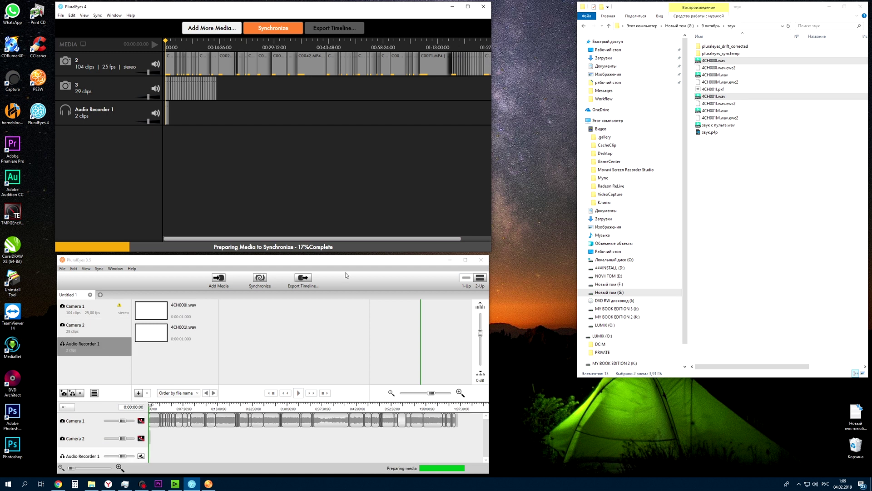
Add the Имашка 2 clips from 9 октябрь to PluralEyes 4 and PluralEyes 3.5.
click(712, 26)
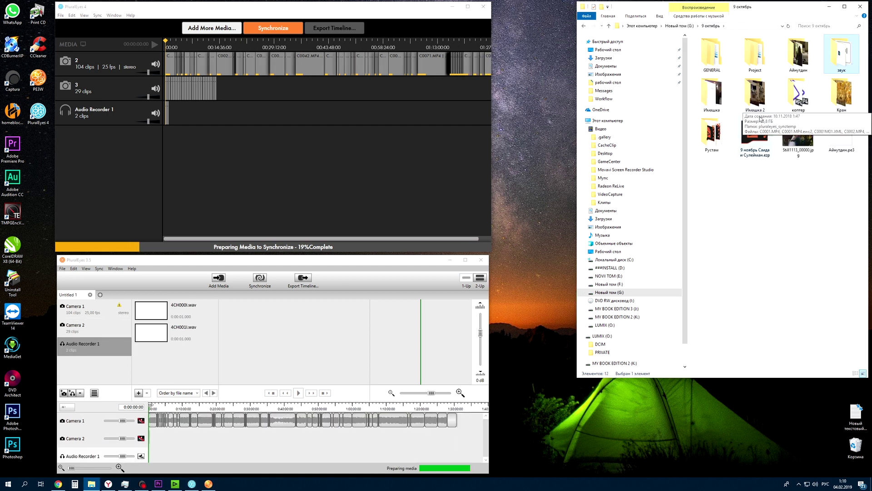
drag(754, 93, 113, 177)
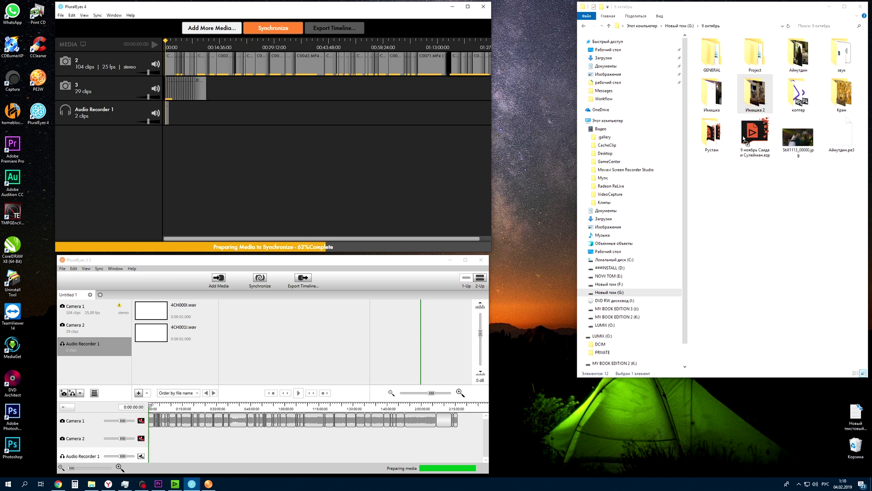
click(106, 370)
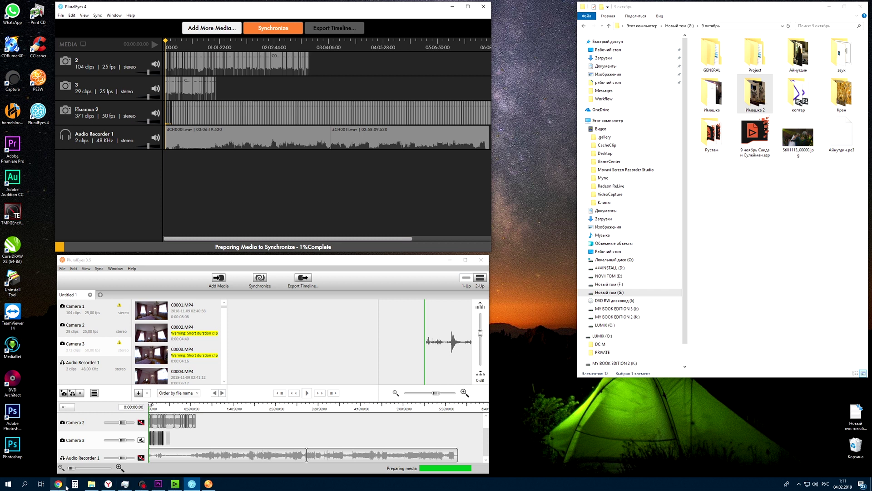
click(799, 485)
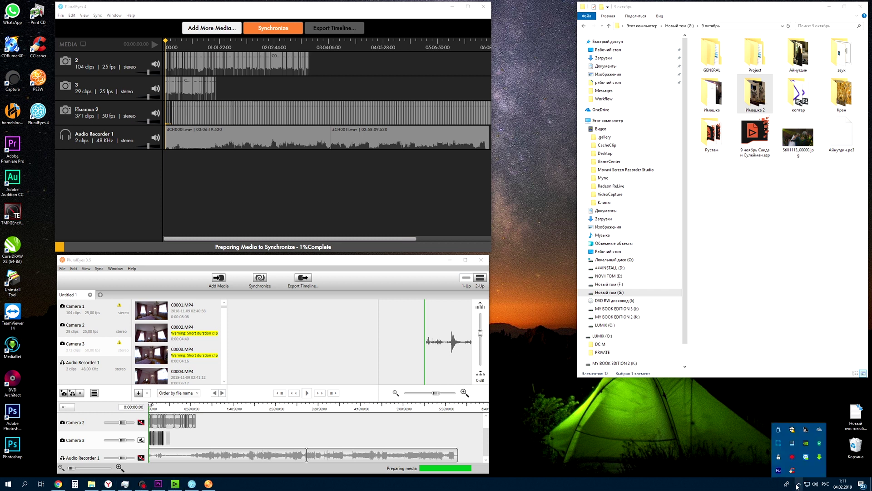
click(617, 451)
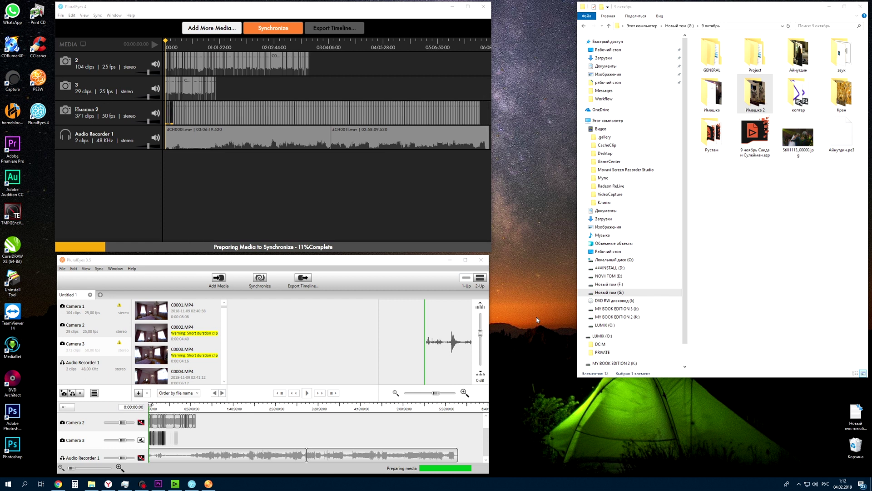
Add the Кран clips to PluralEyes 4 and to PluralEyes 3.5 as Camera 4.
click(842, 87)
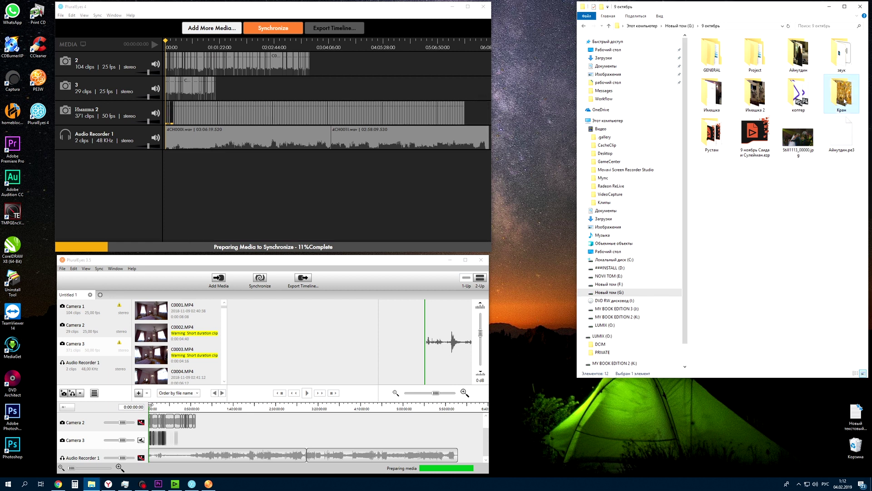
drag(842, 99, 114, 195)
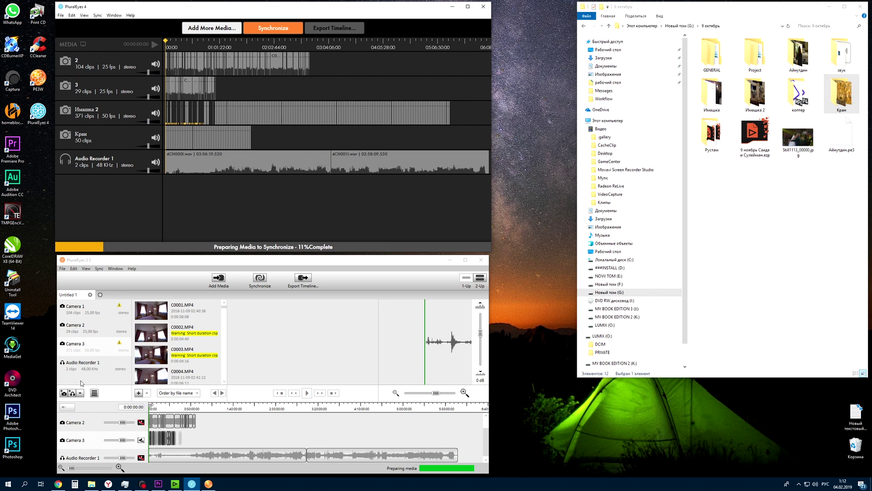
drag(81, 382, 81, 381)
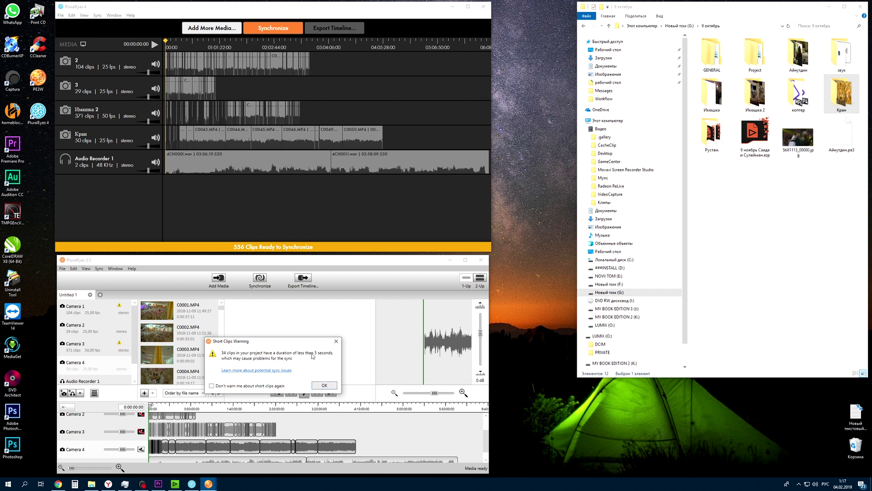
Dismiss the Short Clips Warning and start synchronizing in PluralEyes 3.5, then PluralEyes 4.
click(324, 385)
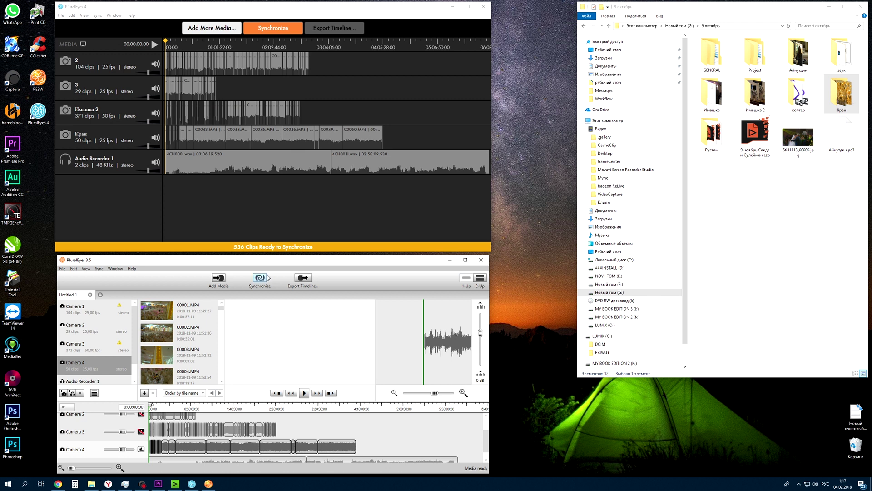
click(261, 280)
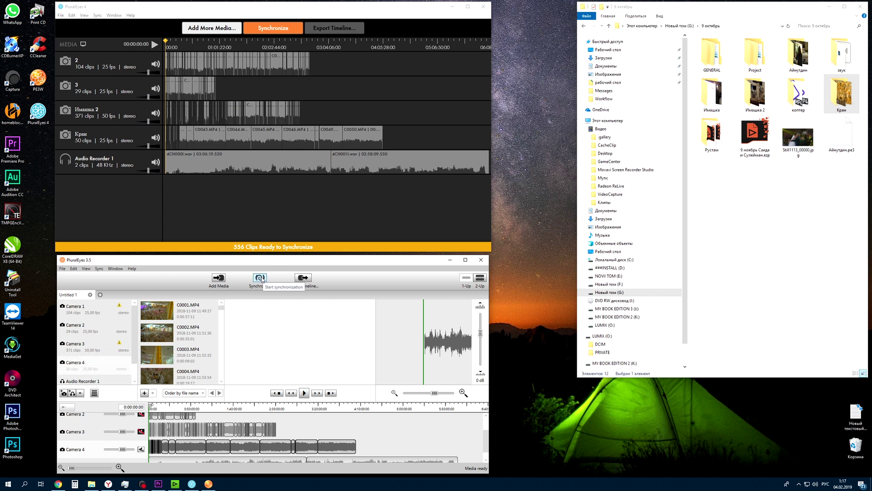
click(294, 53)
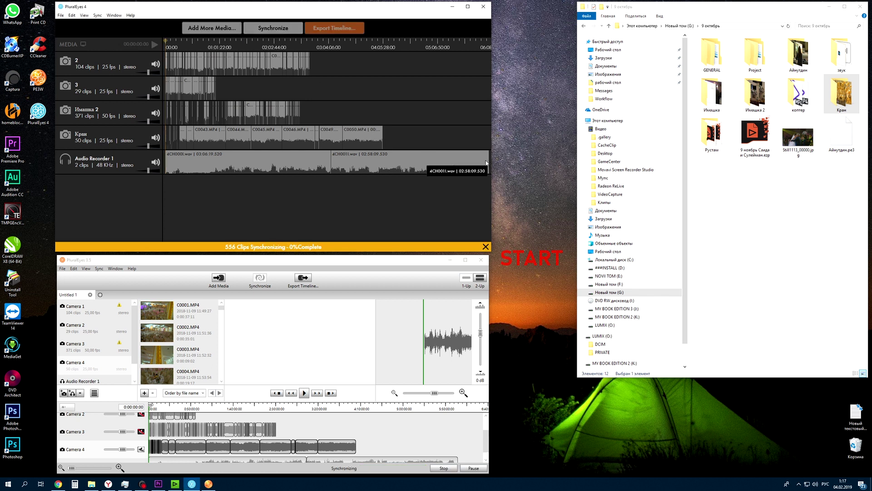
Nudge the PluralEyes 3.5 window upward and close File Explorer.
drag(377, 264, 377, 260)
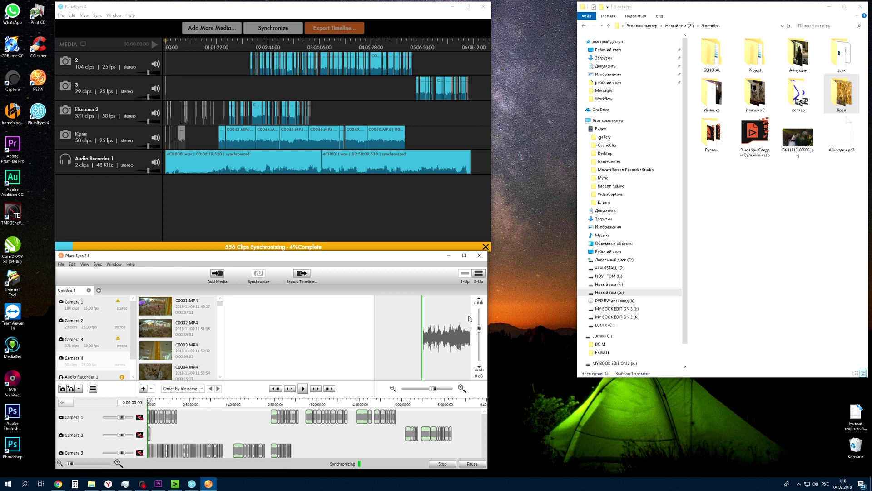
click(860, 7)
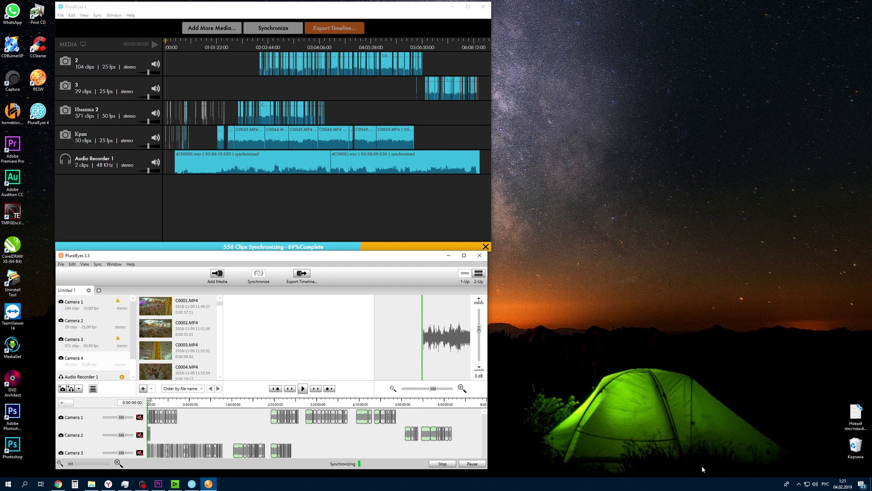
Open Task Manager from the taskbar to watch CPU performance while both syncs finish.
right_click(642, 485)
click(672, 453)
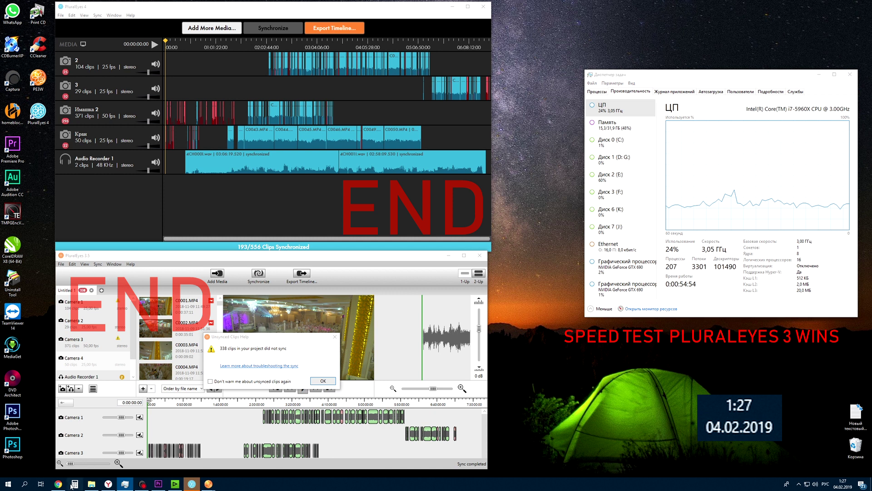
Total 32 + 296 + 10 + 25 to 363 in a right-snapped Calculator, then minimize it.
click(75, 484)
key(super+Right)
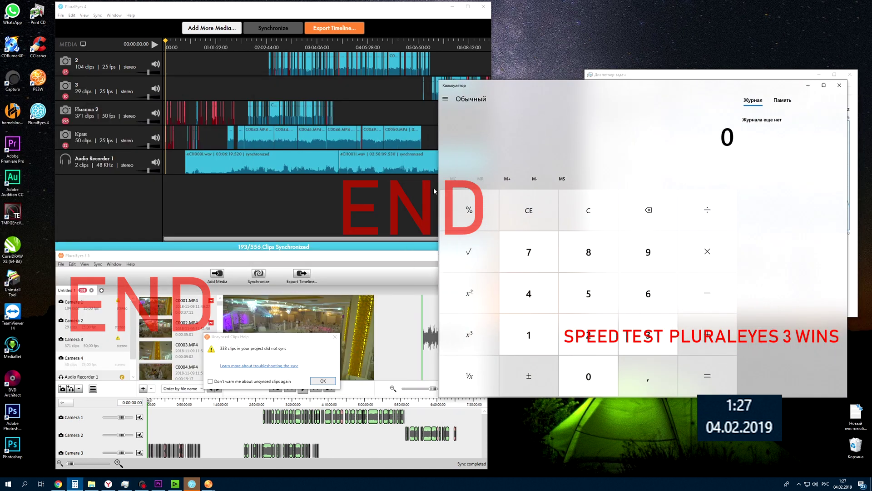
drag(437, 189, 563, 170)
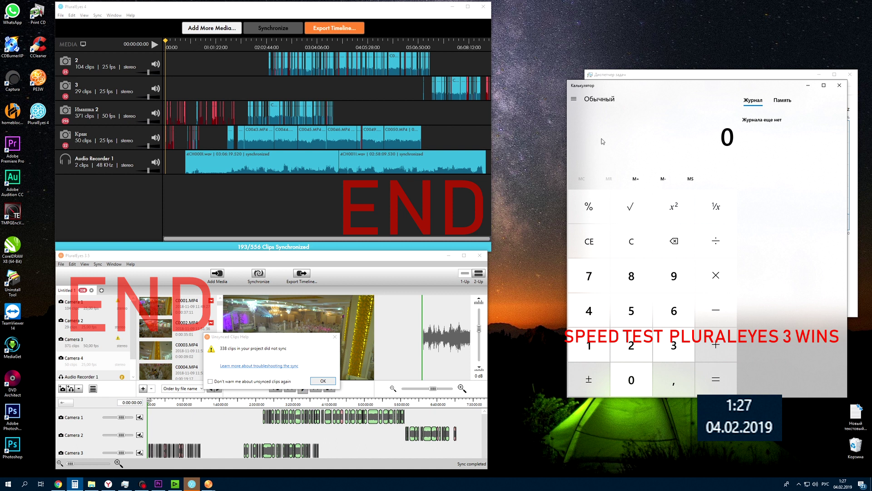
text(32 + )
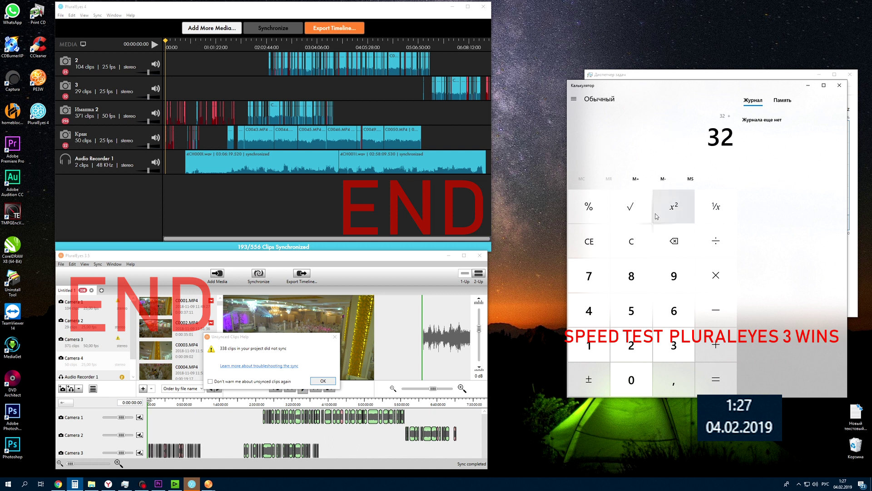
text(296 )
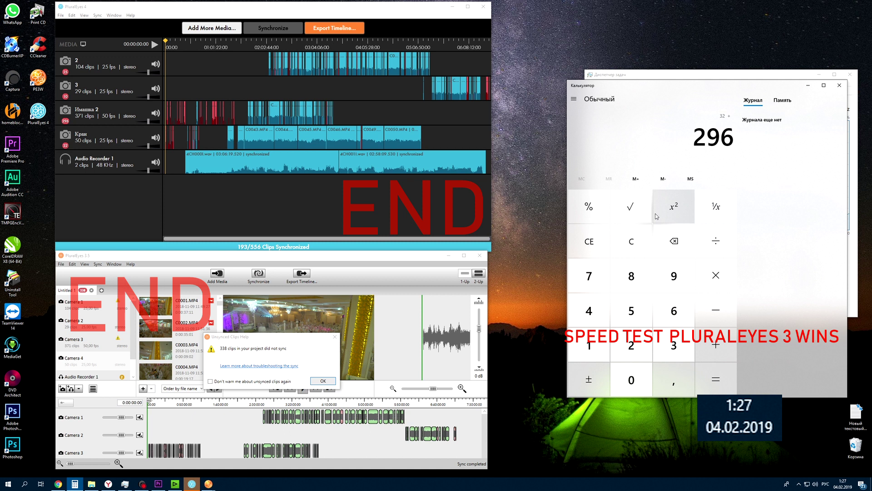
text(+ 10 )
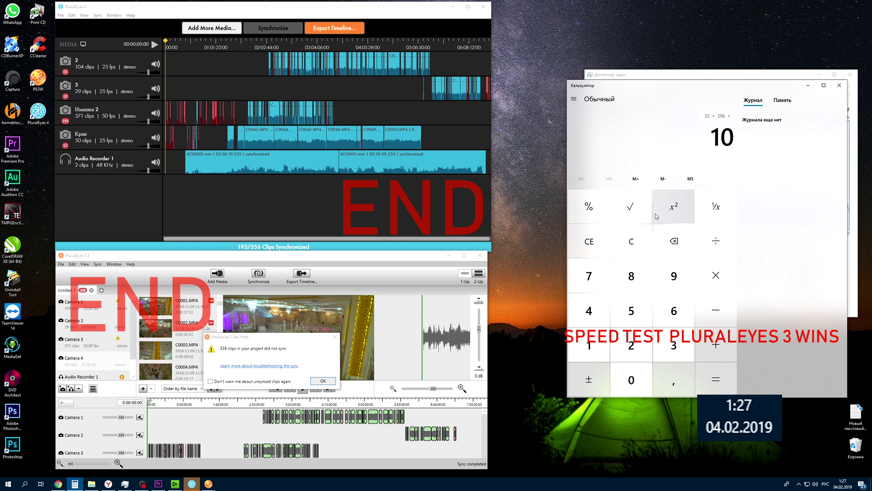
text(+ 25)
key(Return)
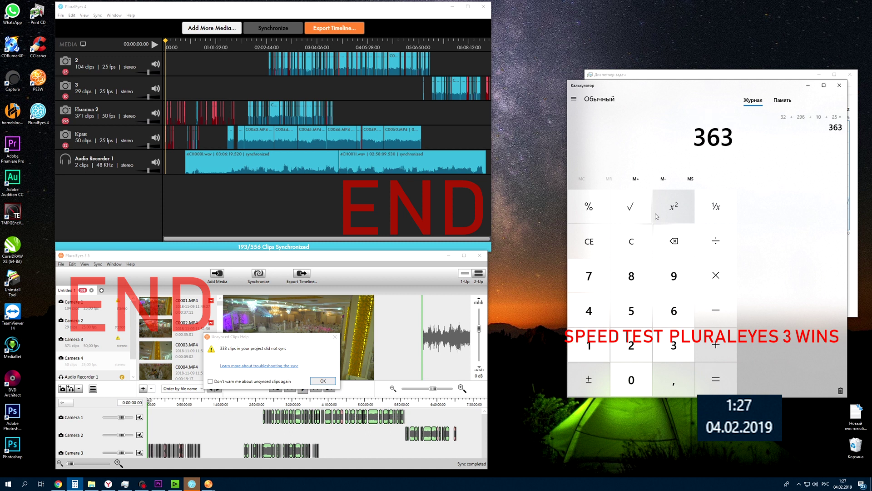
click(809, 86)
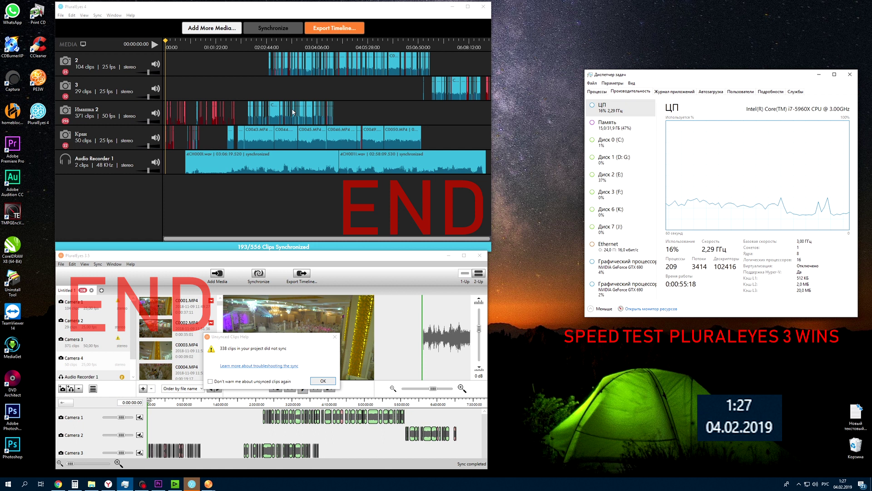
mouse_move(287, 109)
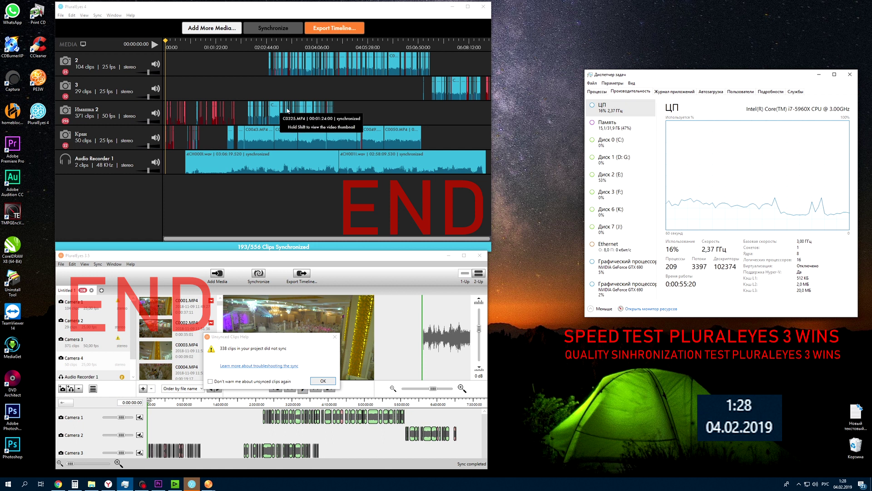